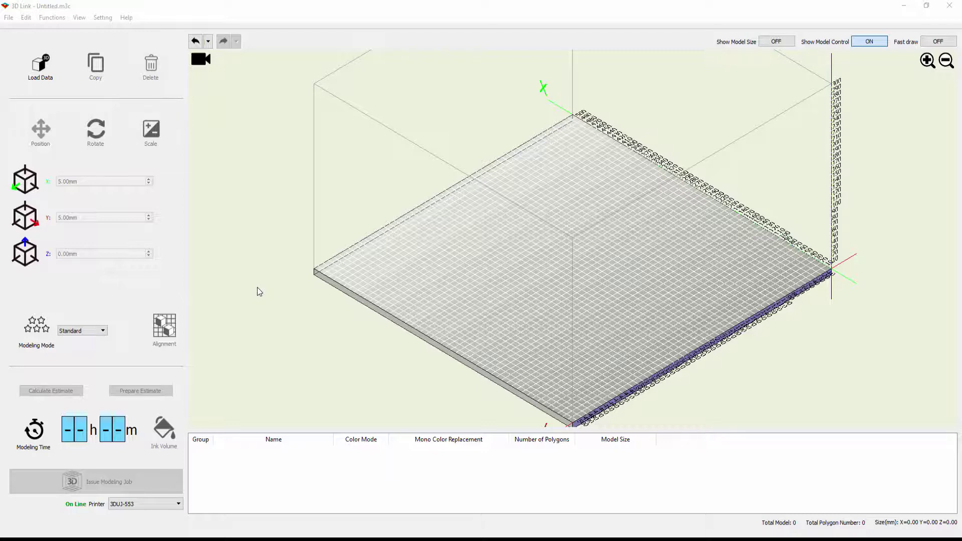
# Load rodBlock.3mf onto the build plate (488 polygons, 40×40×69.1 mm)
pyautogui.click(9, 18)
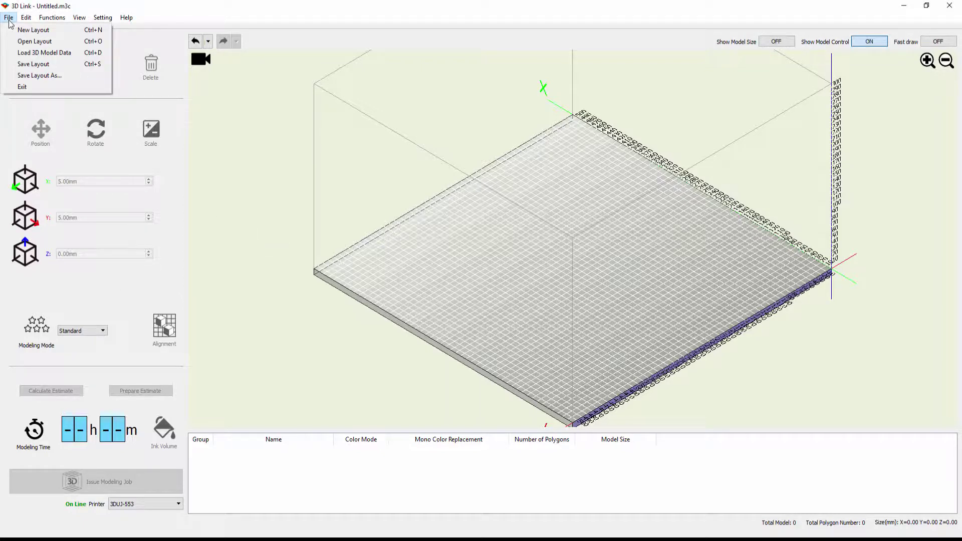
pyautogui.click(16, 54)
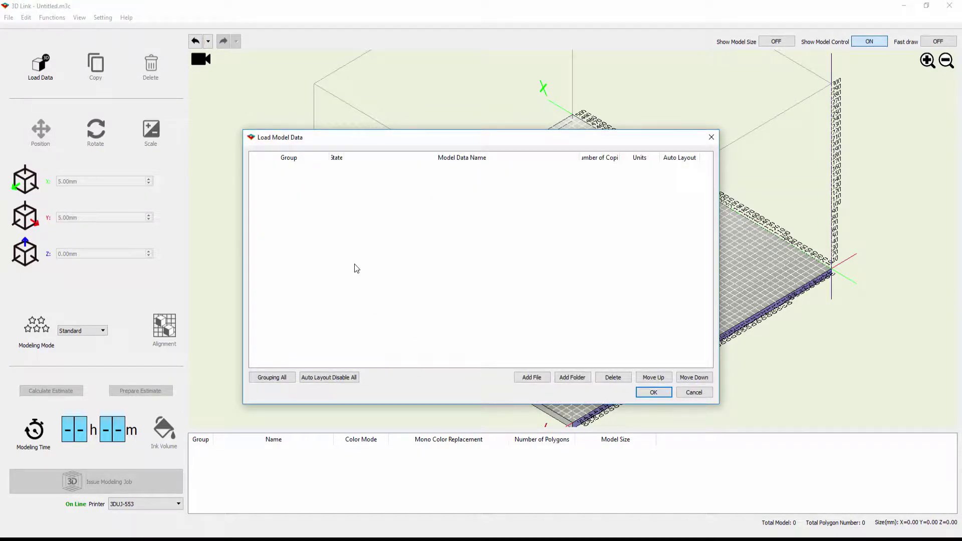
pyautogui.click(527, 379)
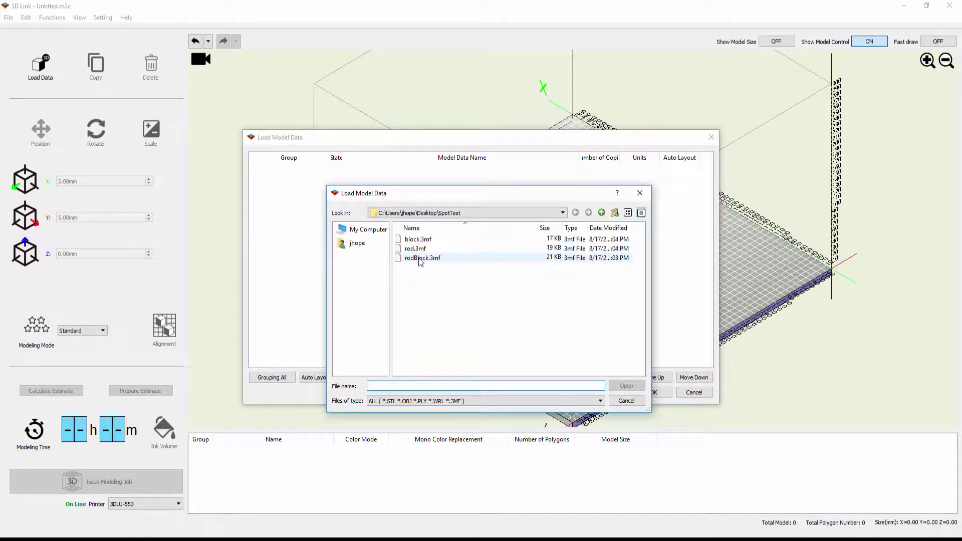
pyautogui.click(420, 259)
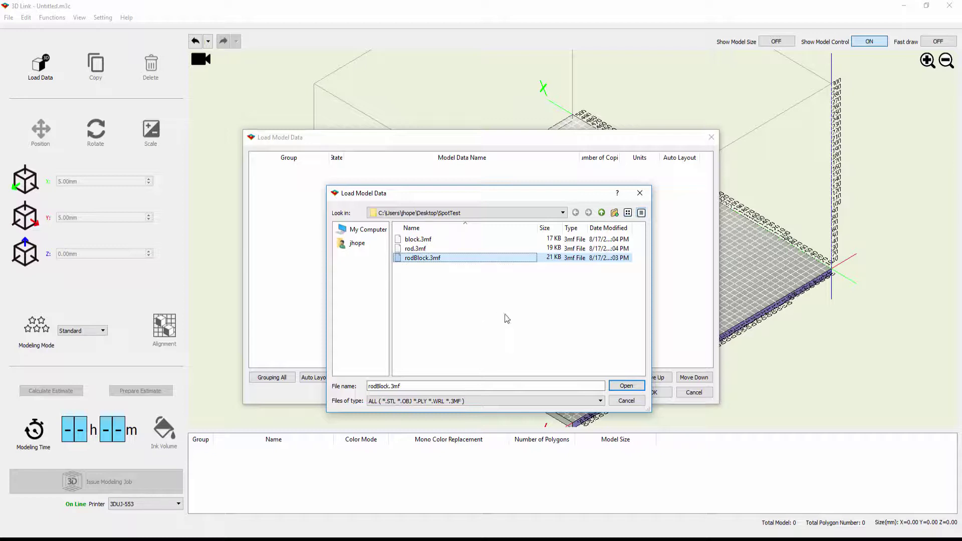
pyautogui.click(625, 386)
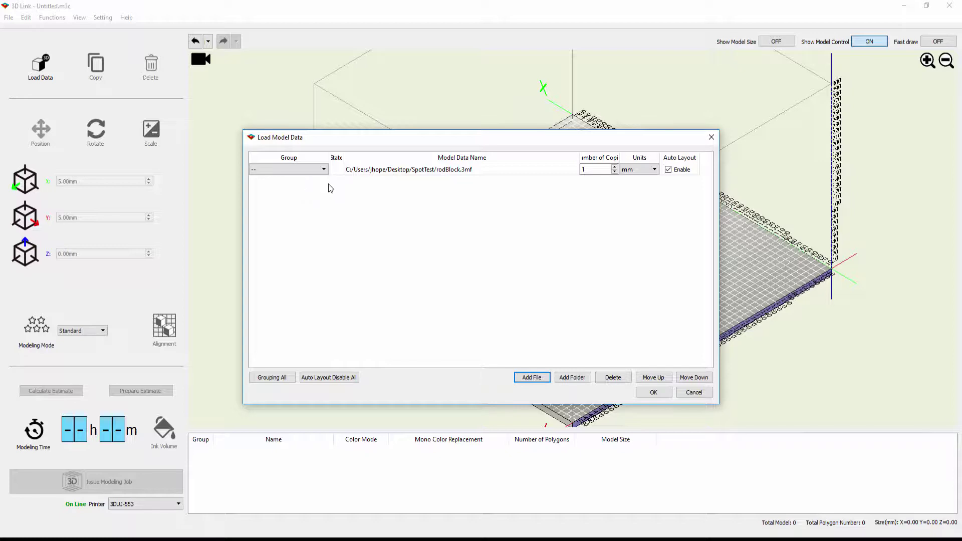
pyautogui.click(651, 393)
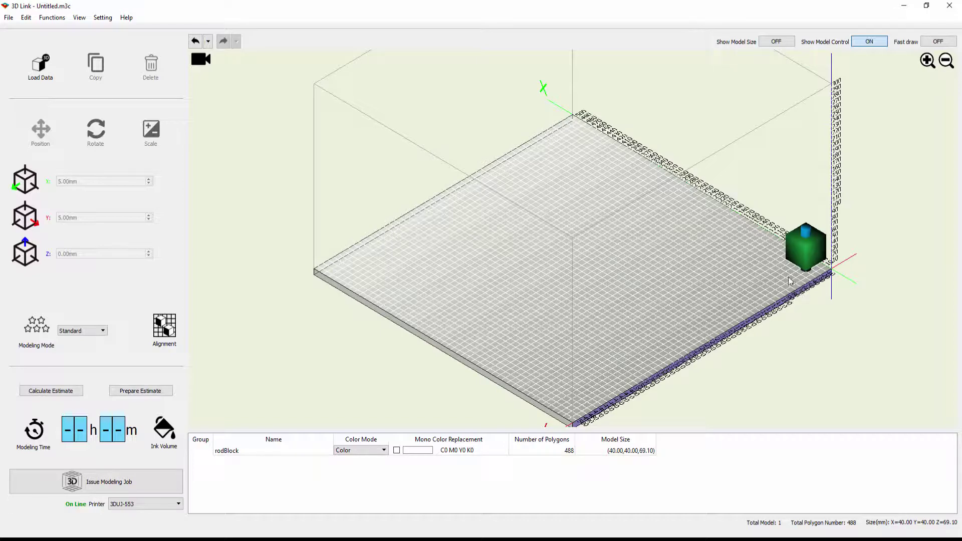
# Orbit to a side view of the plate and select the rodBlock model
pyautogui.moveTo(800, 291); pyautogui.dragTo(404, 158)
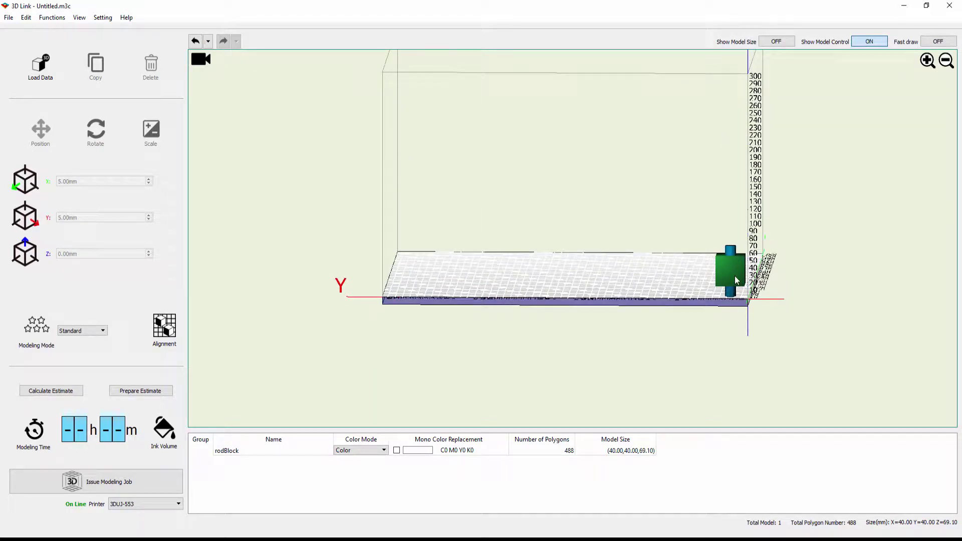
pyautogui.moveTo(734, 276); pyautogui.dragTo(706, 284)
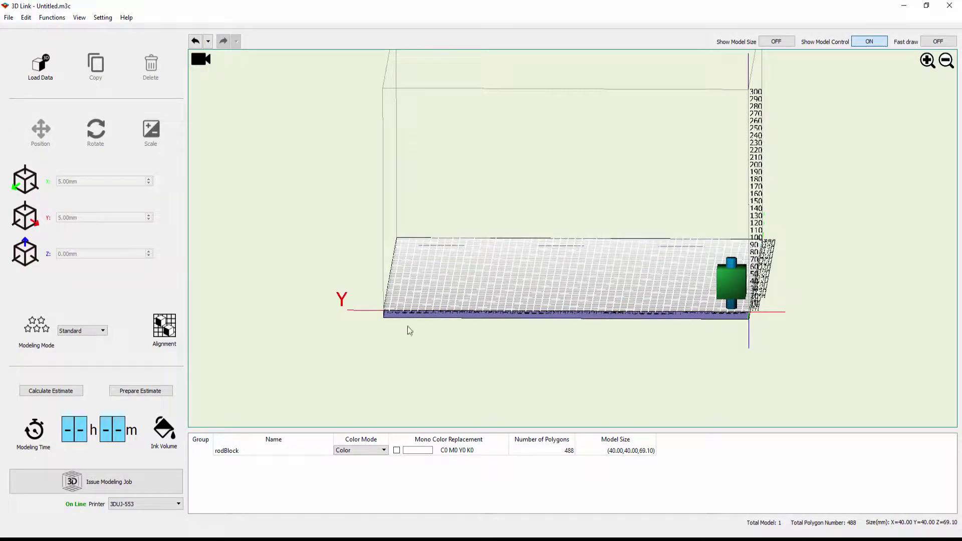
pyautogui.click(237, 454)
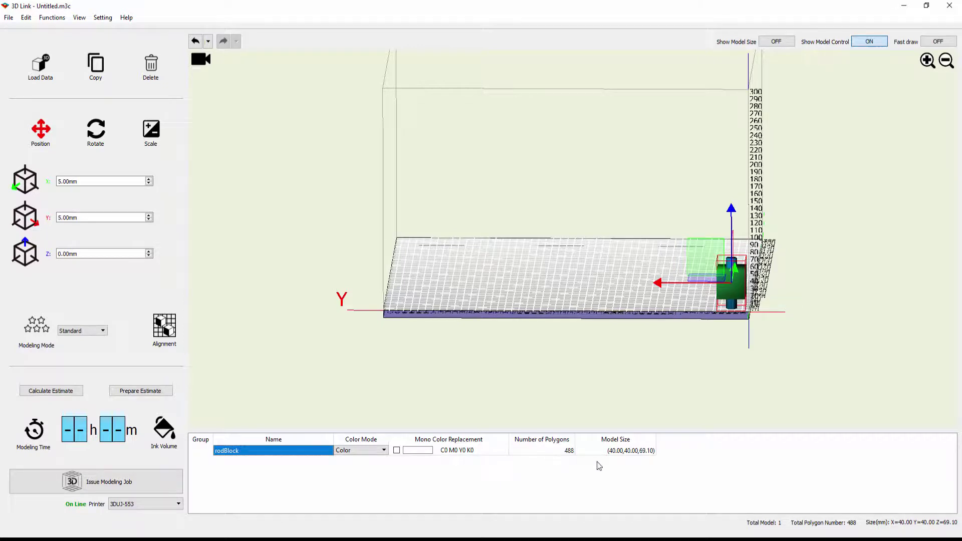
# Enable rodBlock's mono colour replacement and set it to red (C0 M100 Y100 K0)
pyautogui.click(399, 451)
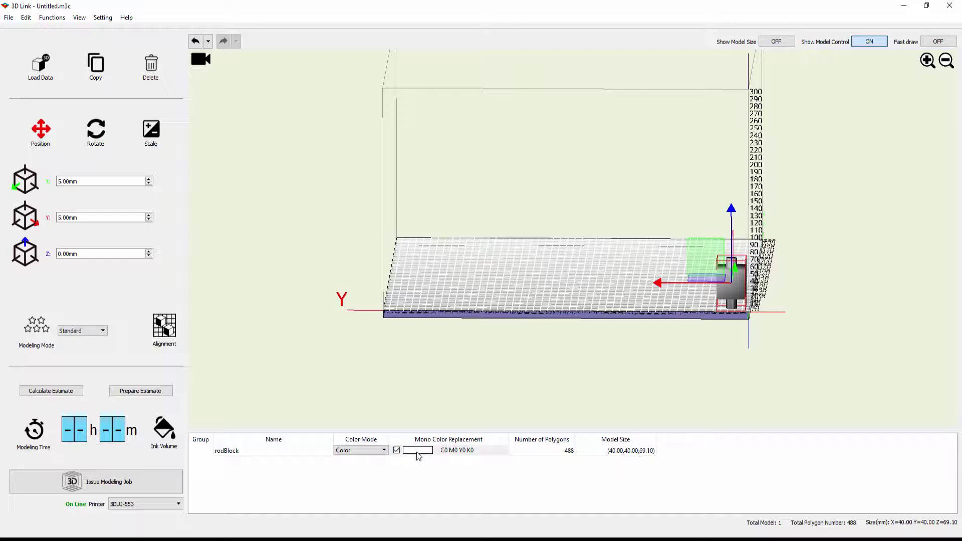
pyautogui.click(419, 454)
pyautogui.click(374, 226)
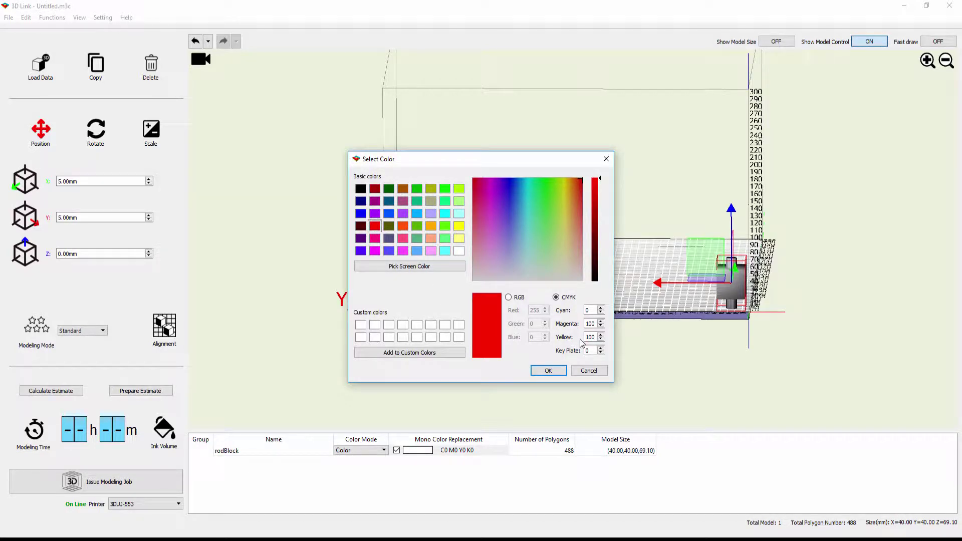
pyautogui.click(560, 373)
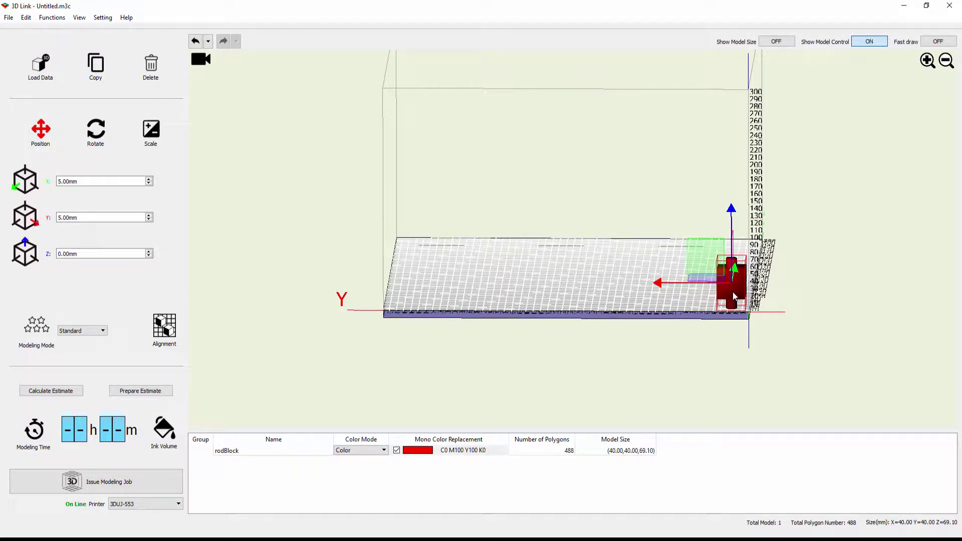
pyautogui.click(384, 450)
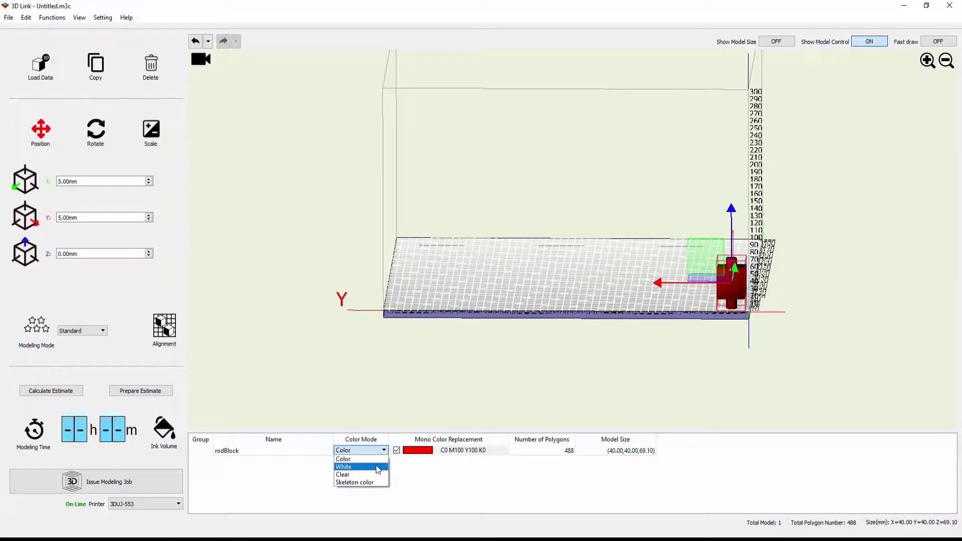
# Switch rodBlock's colour mode to White, then to Clear for a translucent look
pyautogui.click(378, 467)
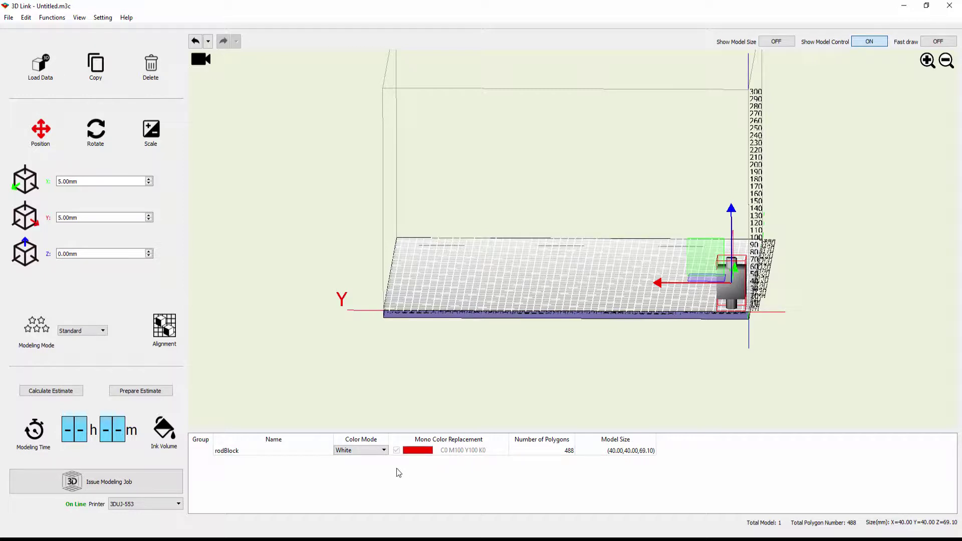
pyautogui.click(384, 450)
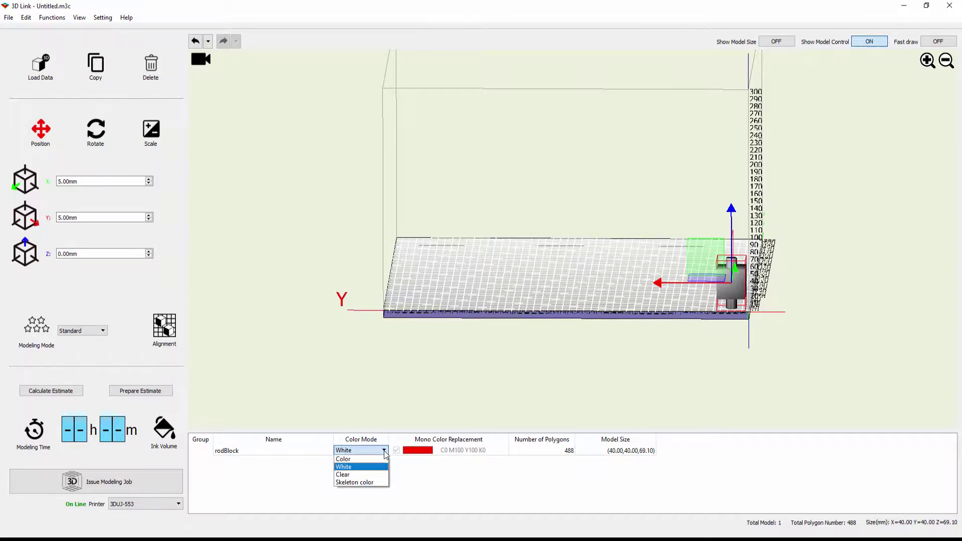
pyautogui.click(377, 476)
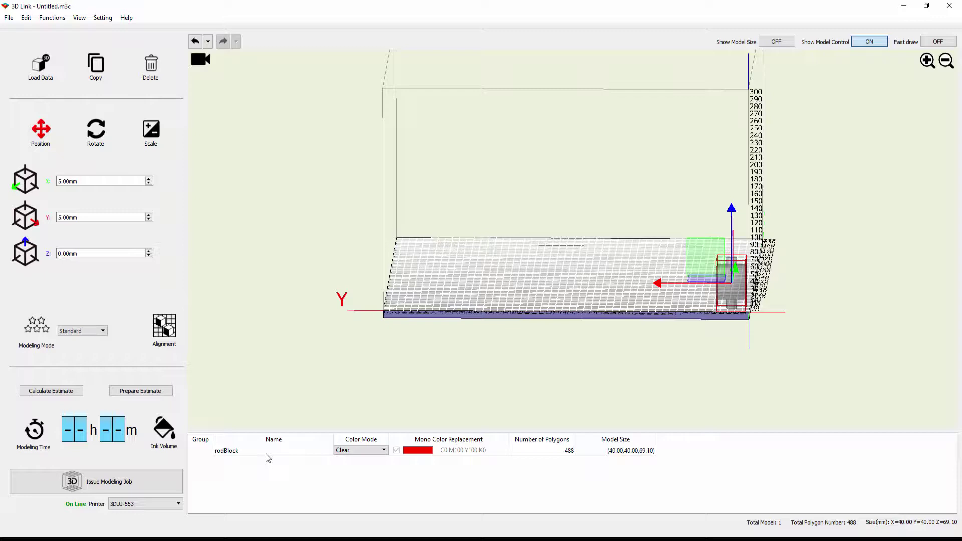
# Delete rodBlock and load rod.3mf and block.3mf as separate models
pyautogui.click(253, 455)
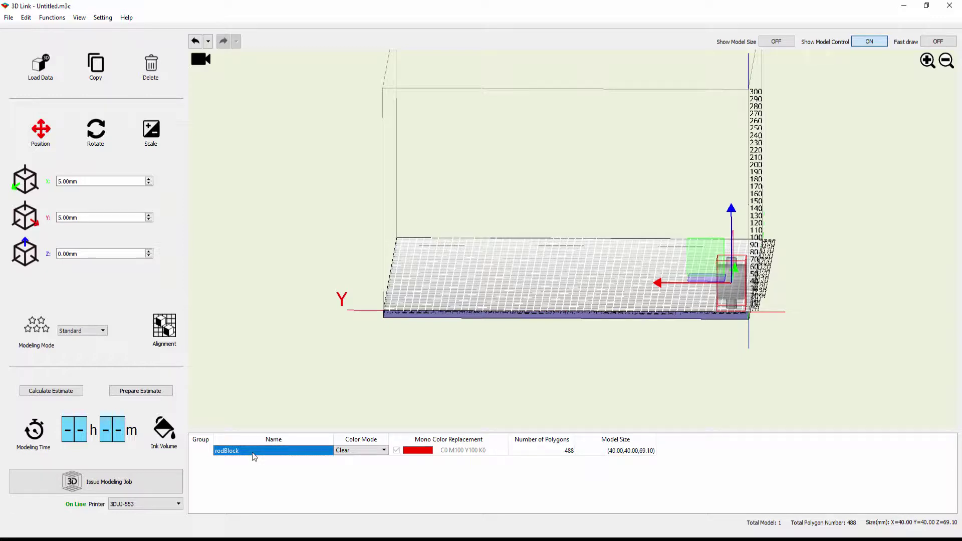
pyautogui.press('Delete')
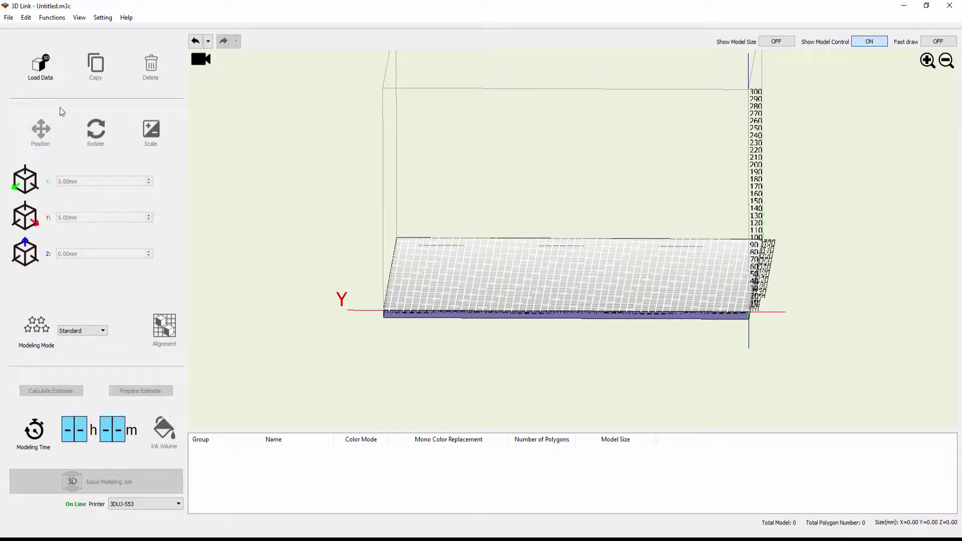
pyautogui.click(9, 18)
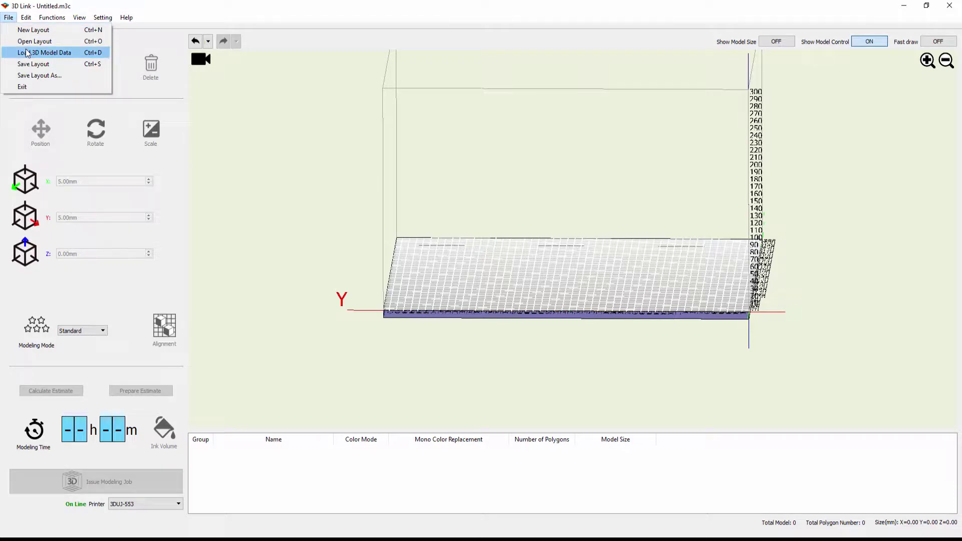
pyautogui.click(44, 53)
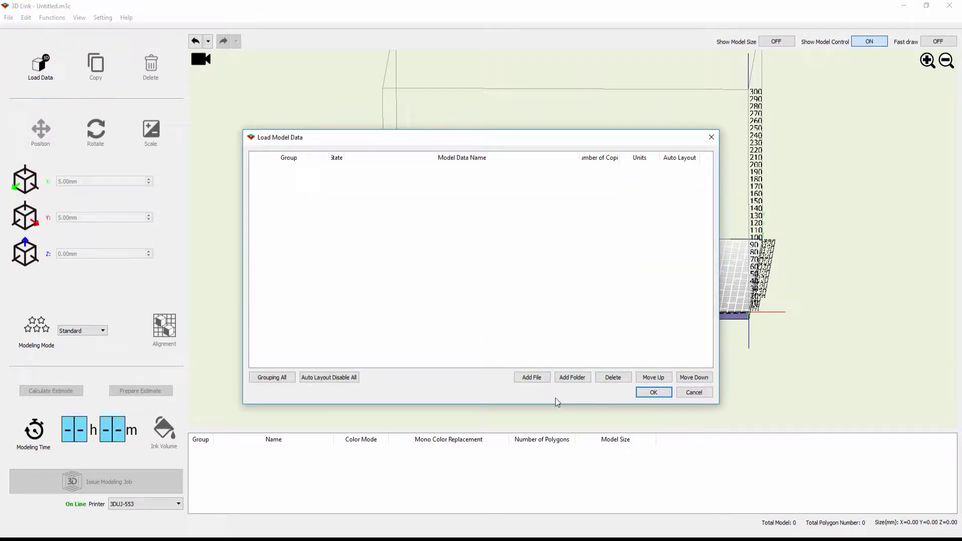
pyautogui.click(532, 378)
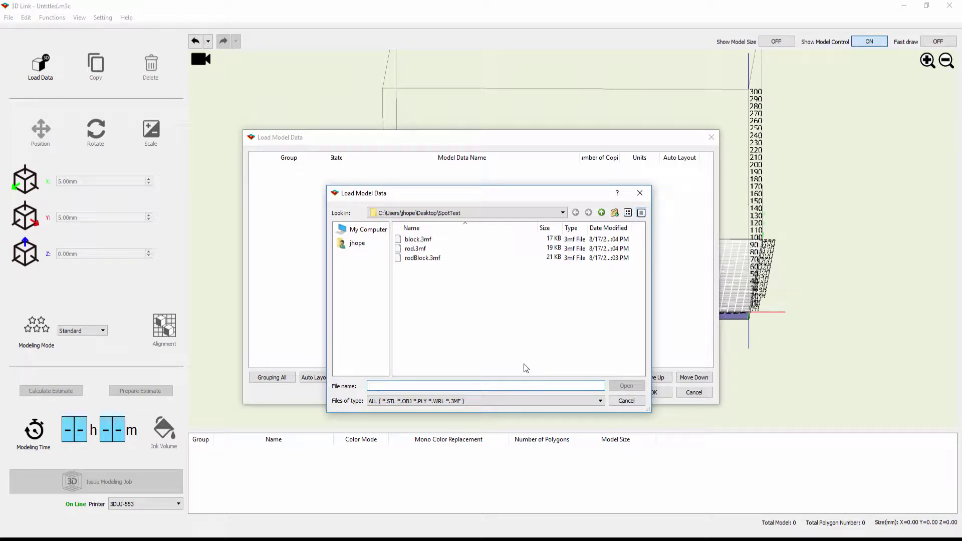
pyautogui.click(425, 249)
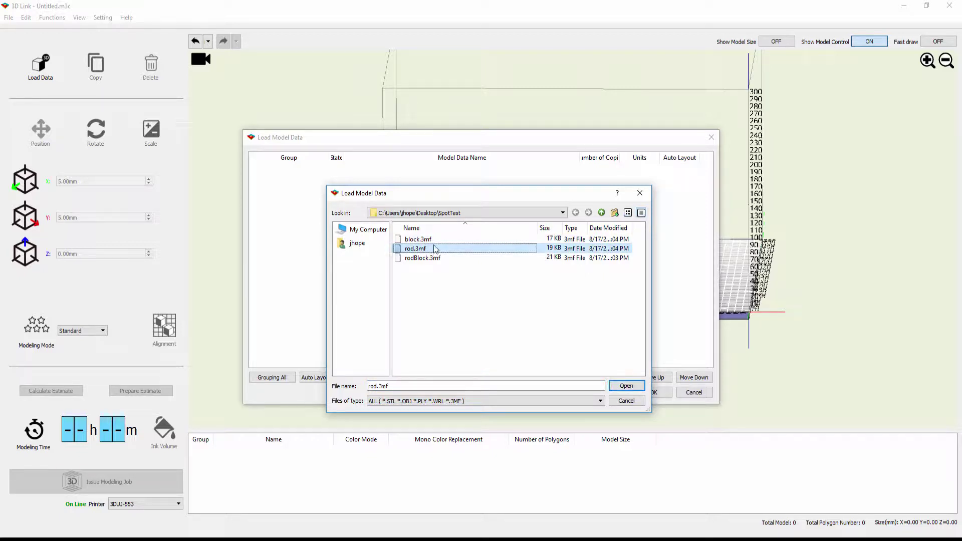
pyautogui.keyDown('ctrl'); pyautogui.click(432, 241); pyautogui.keyUp('ctrl')
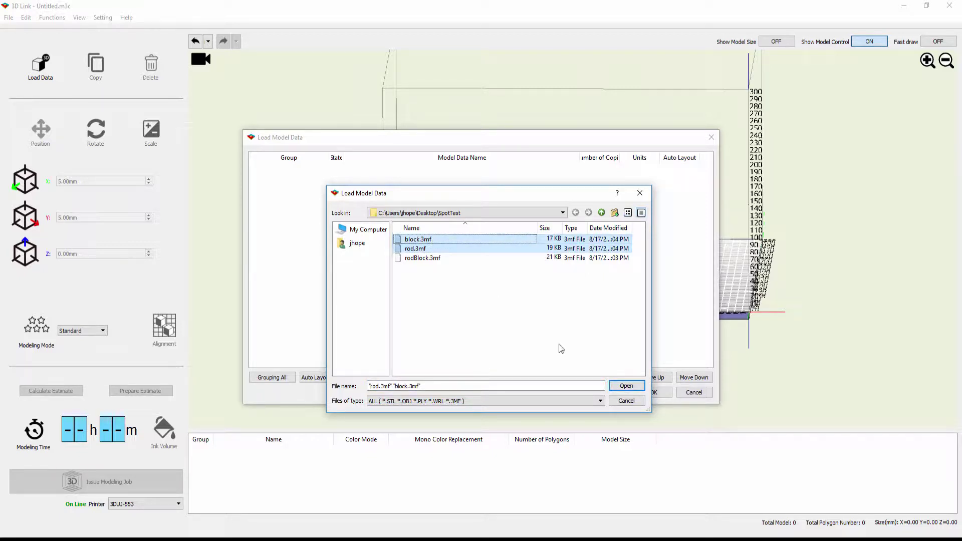
pyautogui.click(621, 386)
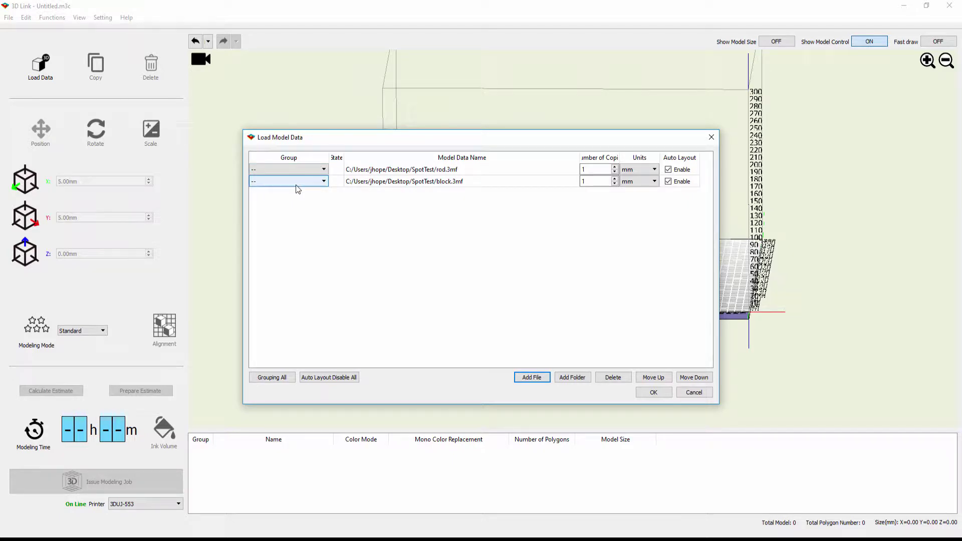
pyautogui.click(653, 393)
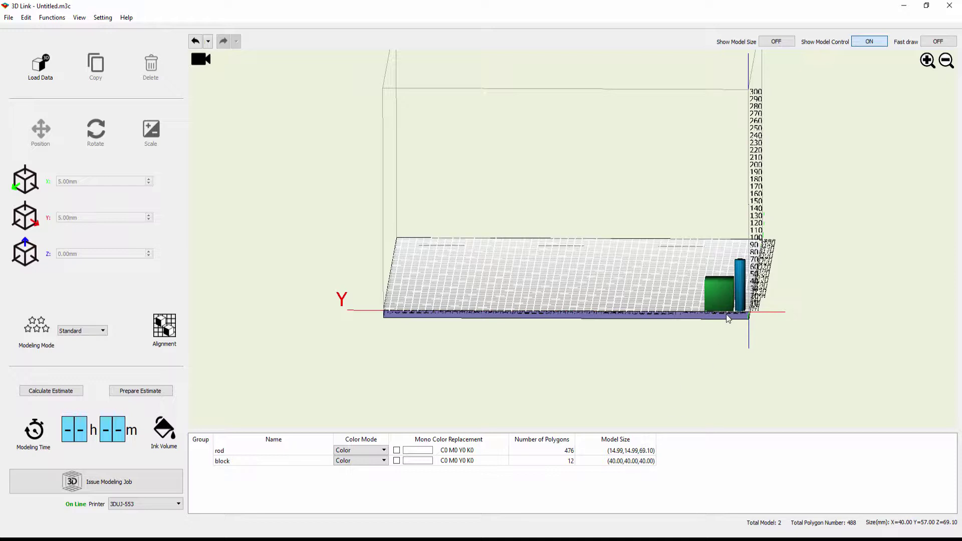
# Select the rod and give it a red mono colour replacement (C0 M100 Y100 K0)
pyautogui.click(249, 452)
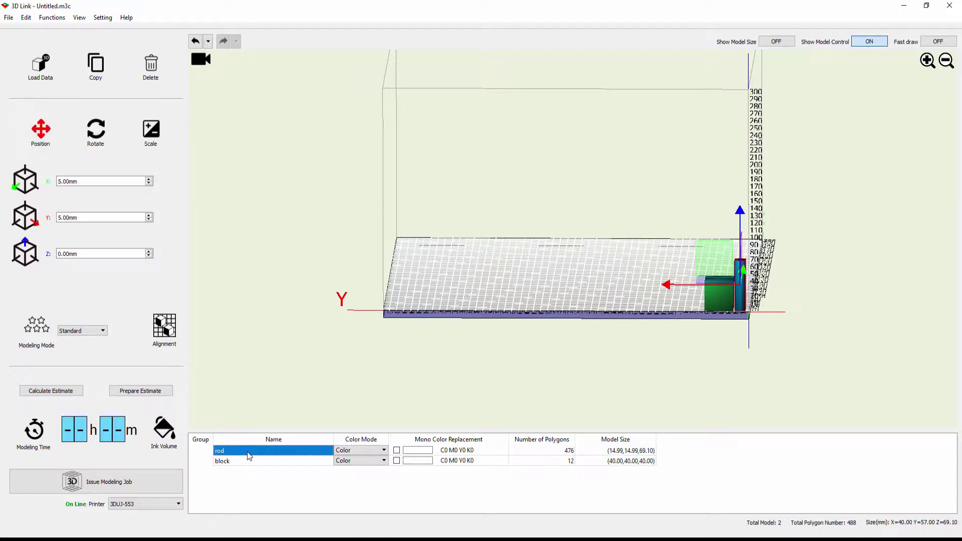
pyautogui.click(248, 464)
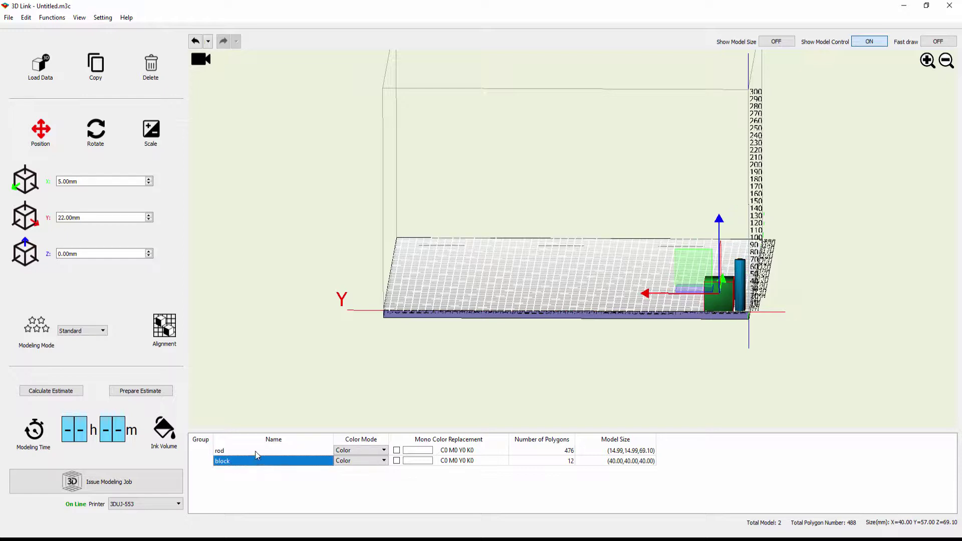
pyautogui.click(256, 452)
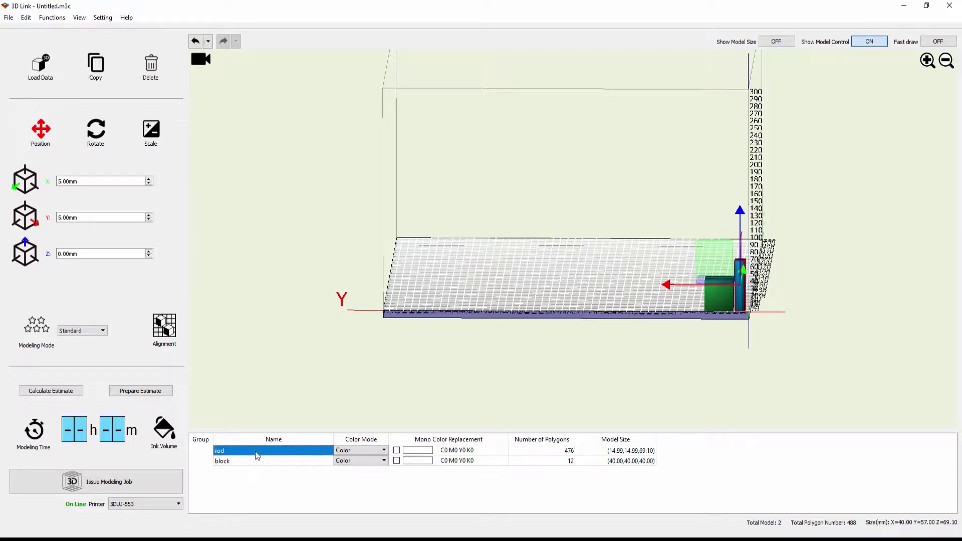
pyautogui.click(397, 450)
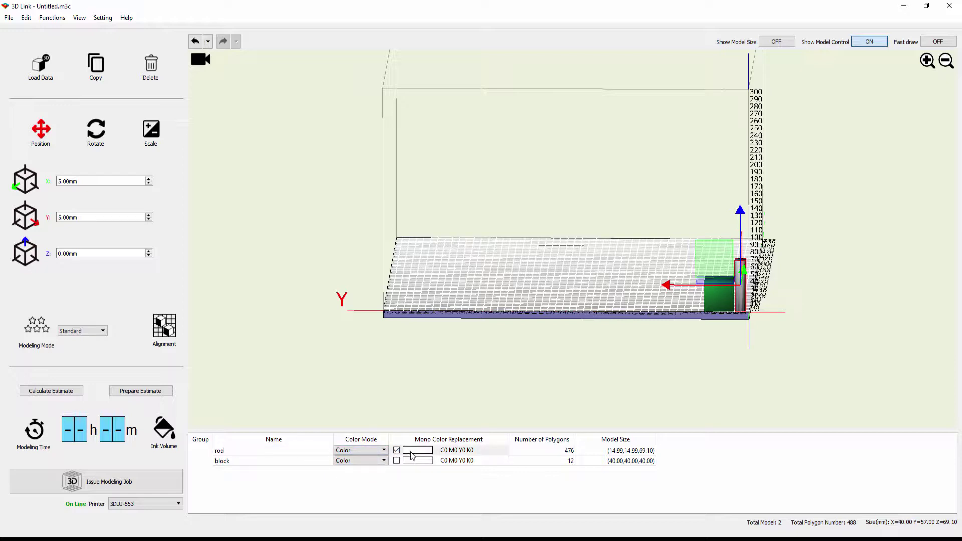
pyautogui.click(412, 453)
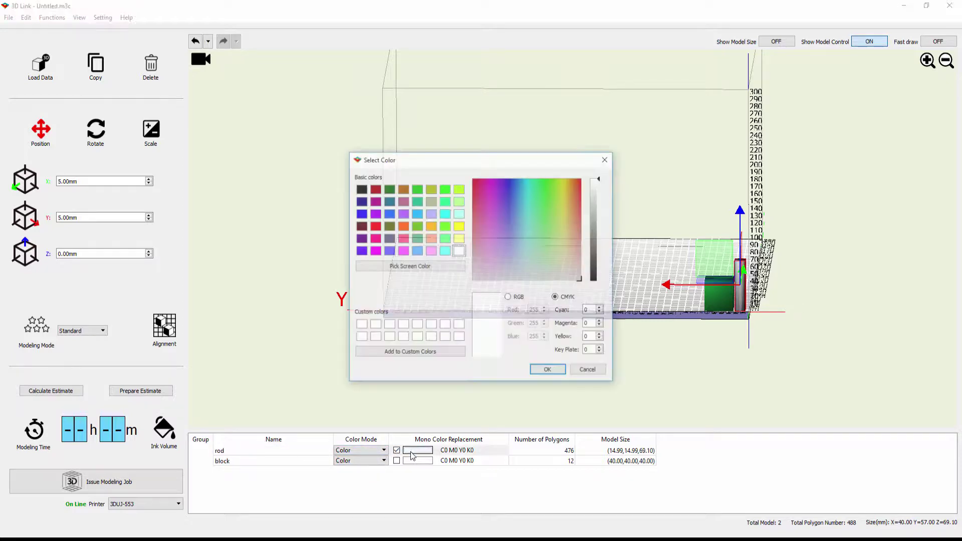
pyautogui.click(376, 225)
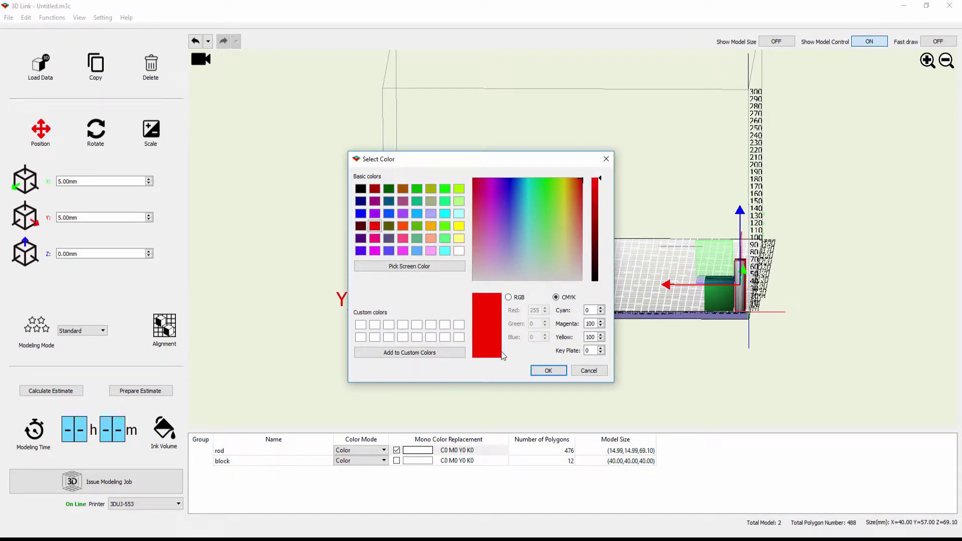
pyautogui.click(548, 372)
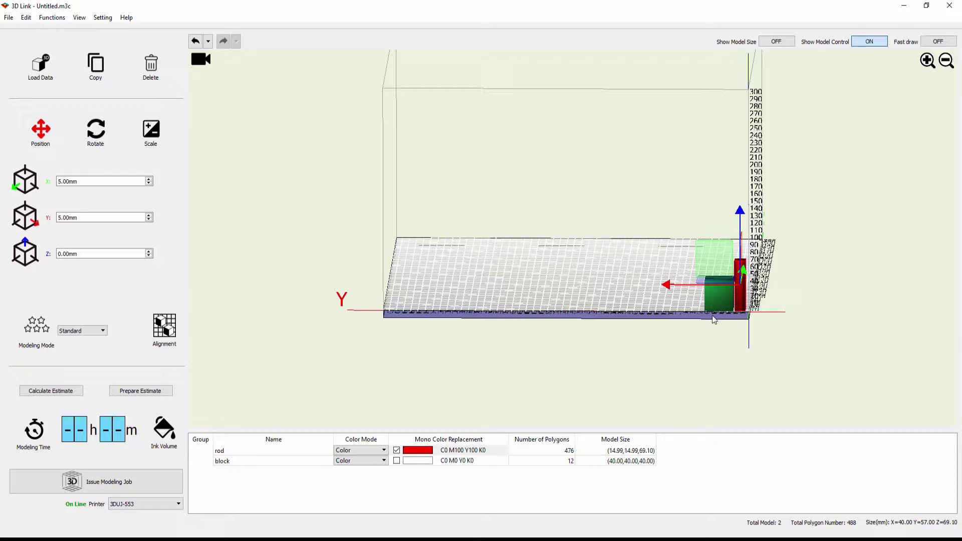
pyautogui.click(744, 331)
pyautogui.moveTo(744, 332); pyautogui.dragTo(745, 357)
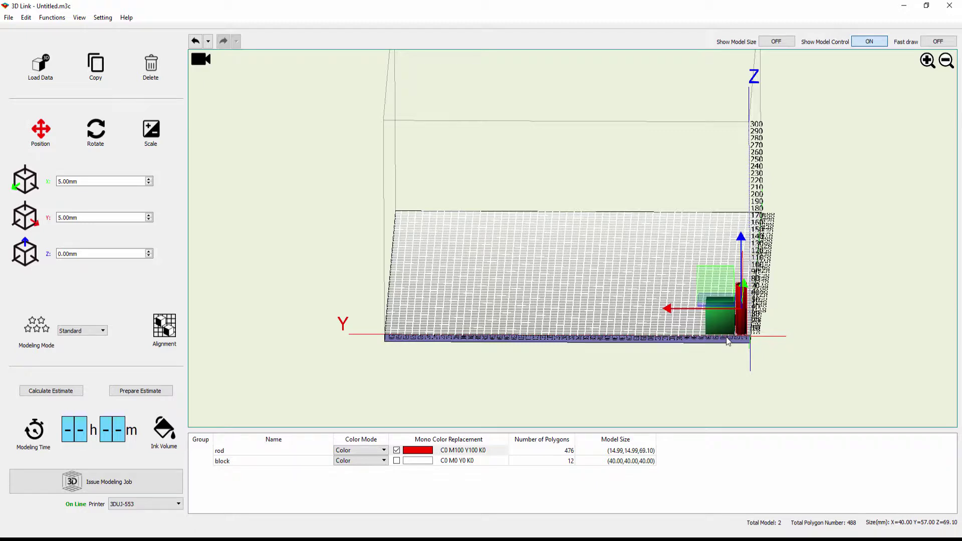
# Delete both the rod and block models from the layout
pyautogui.click(266, 450)
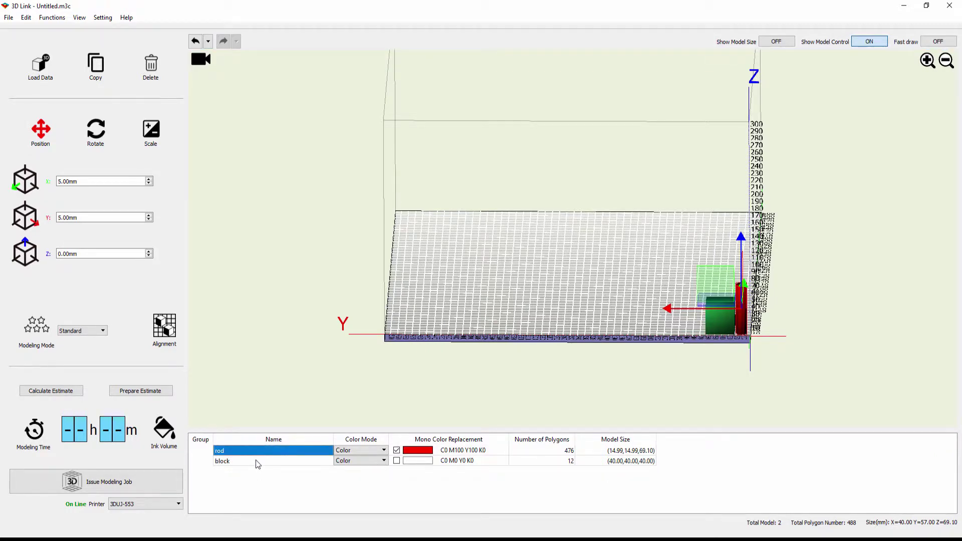
pyautogui.keyDown('ctrl'); pyautogui.click(256, 461); pyautogui.keyUp('ctrl')
pyautogui.press('Delete')
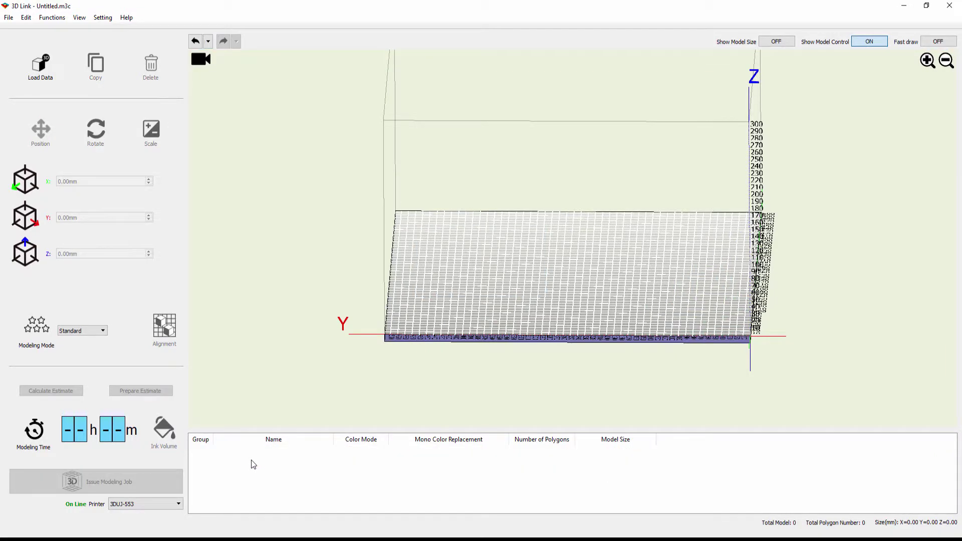
# Add rod.3mf and block.3mf to the Load Model Data list
pyautogui.click(10, 19)
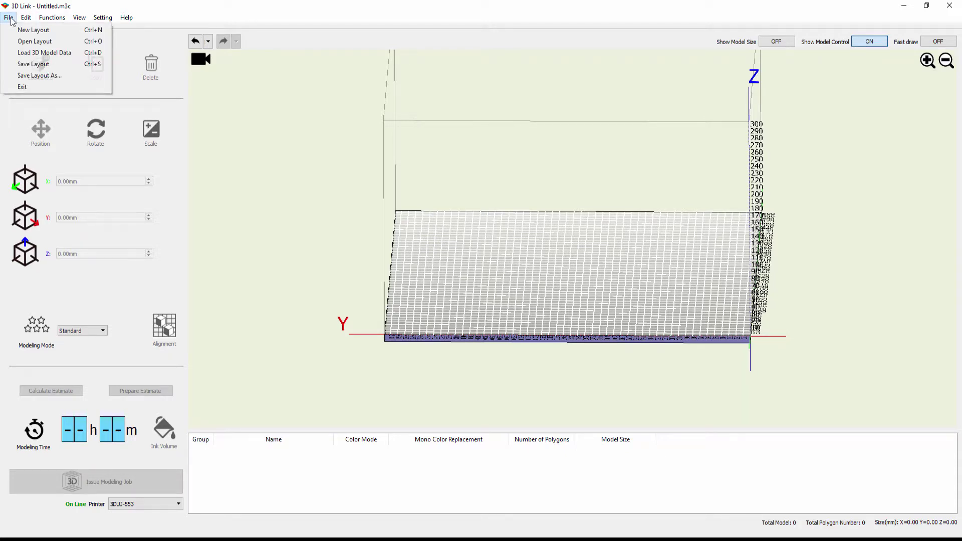
pyautogui.click(27, 54)
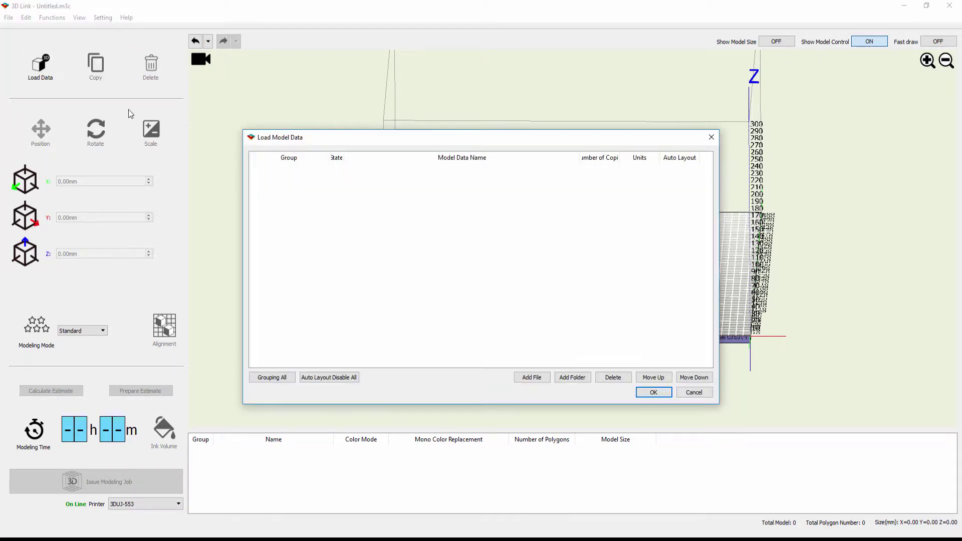
pyautogui.click(530, 378)
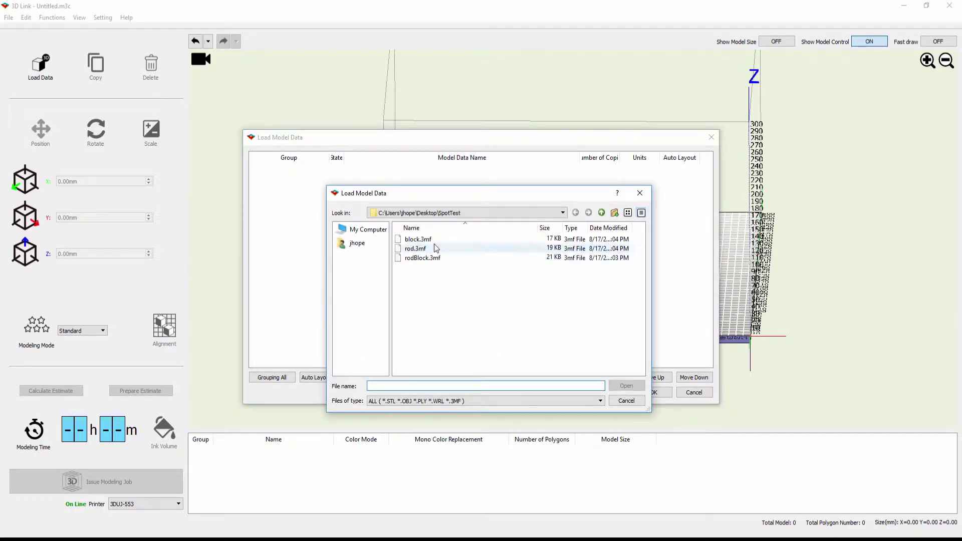
pyautogui.click(432, 250)
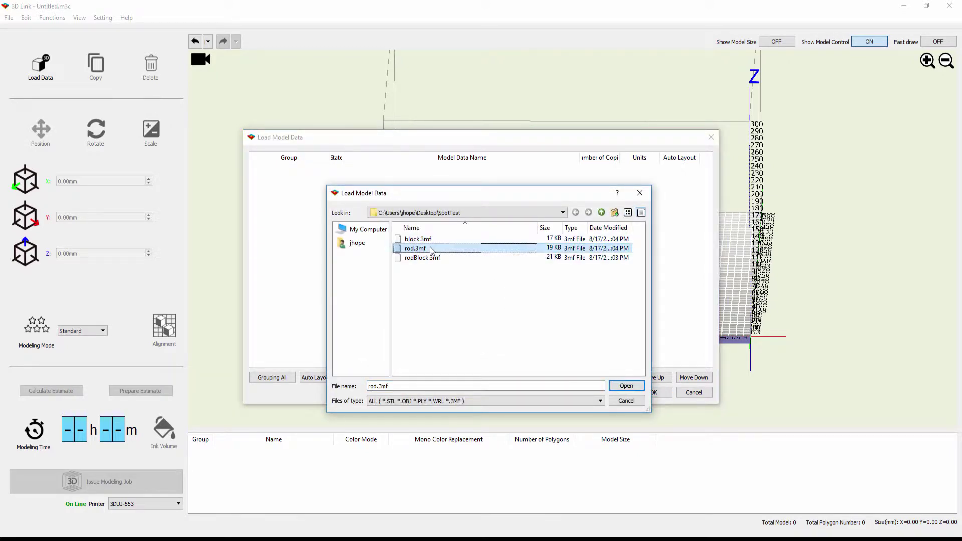
pyautogui.keyDown('ctrl'); pyautogui.click(423, 239); pyautogui.keyUp('ctrl')
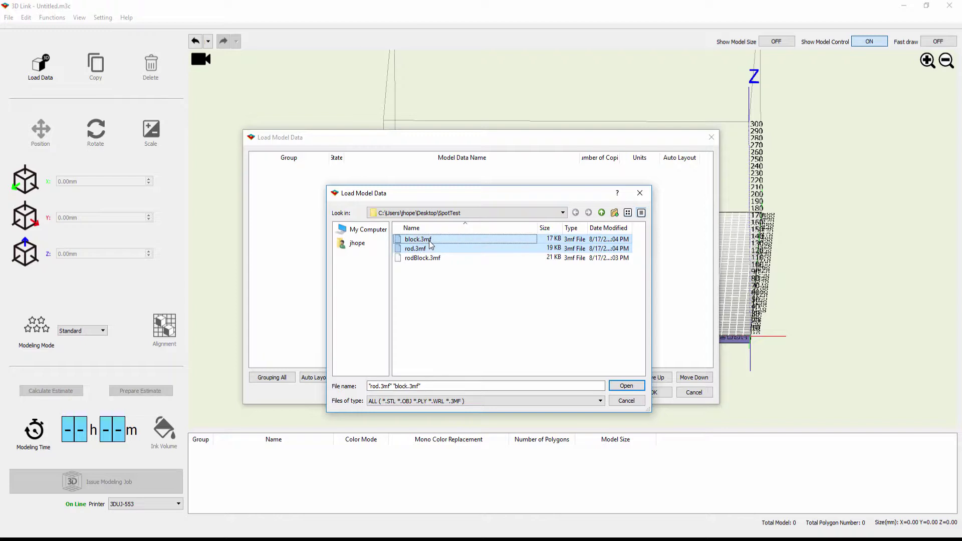
pyautogui.click(626, 386)
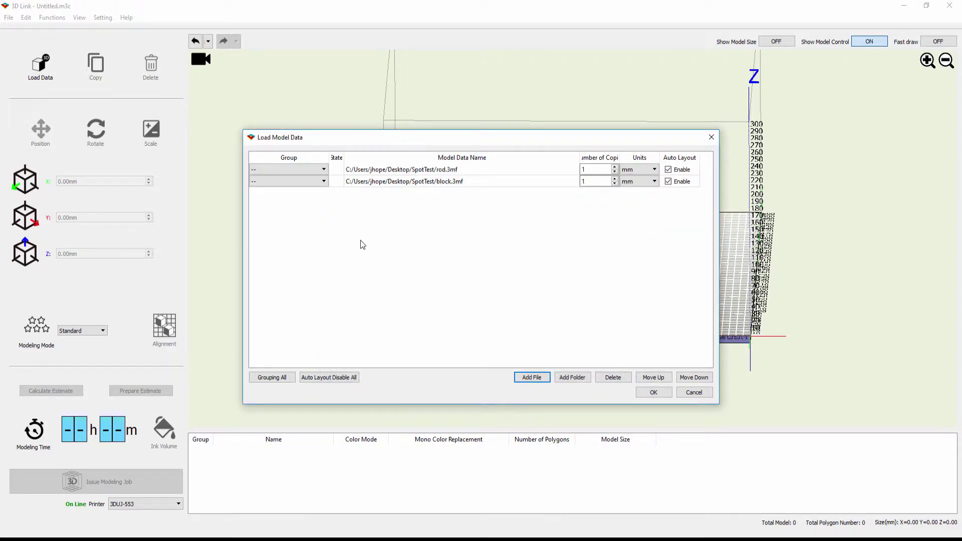
# Set block.3mf to 'add to above group' and load rod and block as one group
pyautogui.click(323, 182)
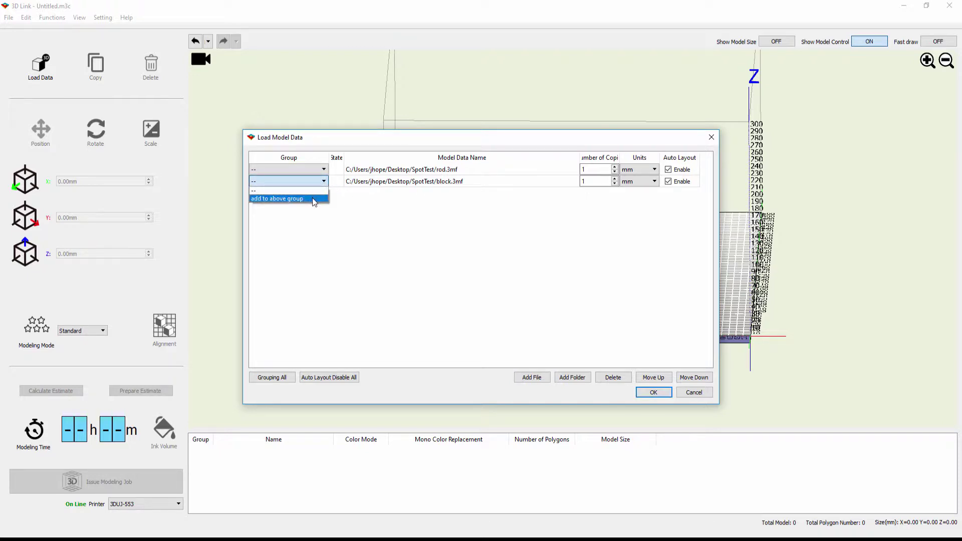
pyautogui.click(315, 198)
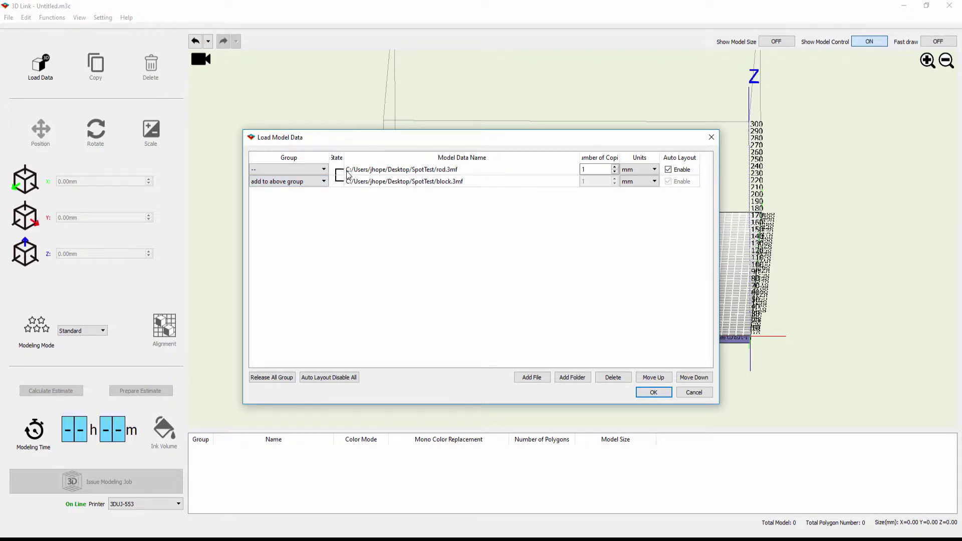
pyautogui.moveTo(344, 158); pyautogui.dragTo(355, 158)
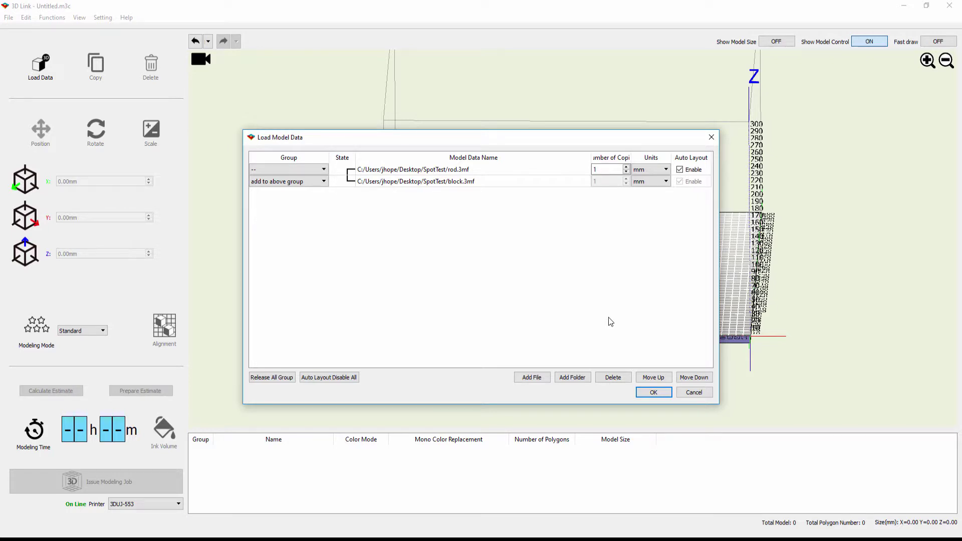
pyautogui.click(653, 392)
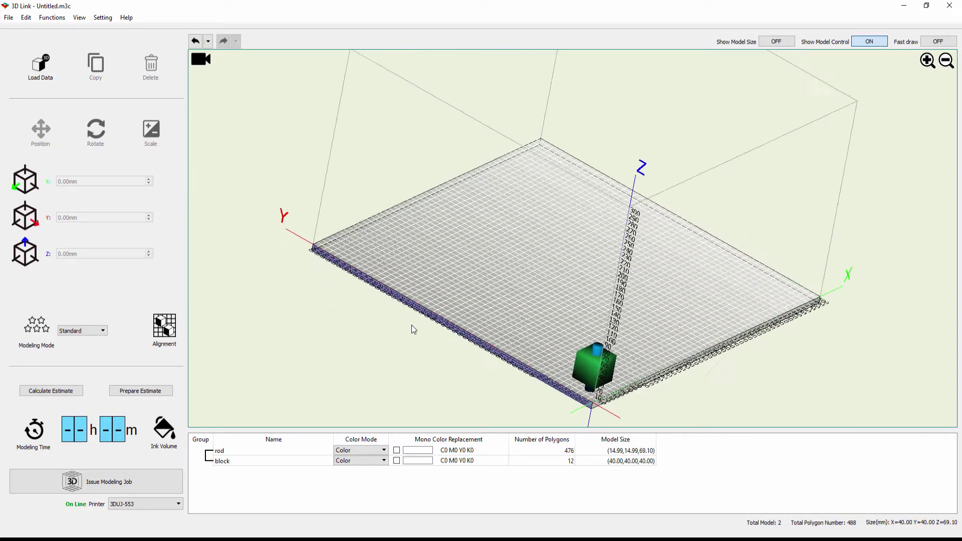
# Select the grouped rod and enable a red mono colour replacement (C0 M100 Y100 K0)
pyautogui.moveTo(411, 324); pyautogui.dragTo(726, 274)
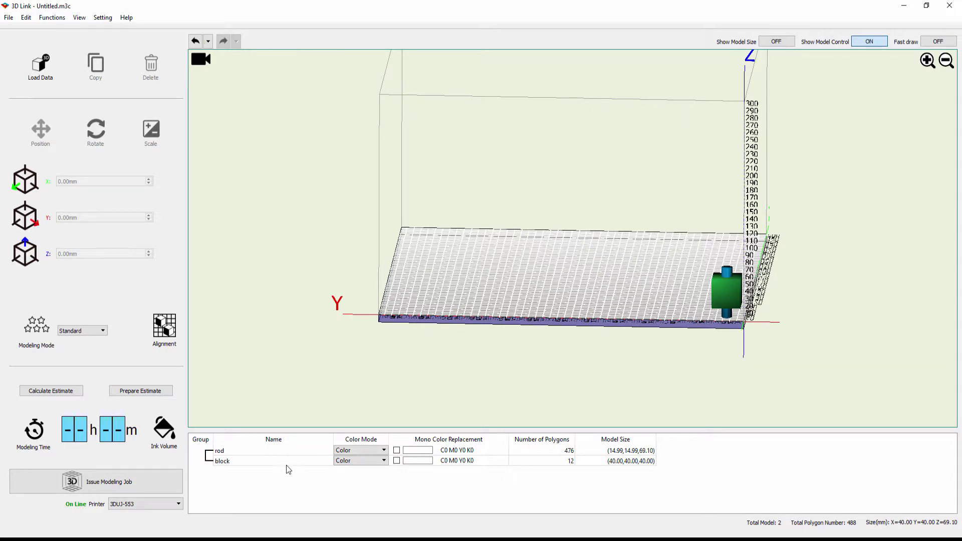
pyautogui.click(239, 452)
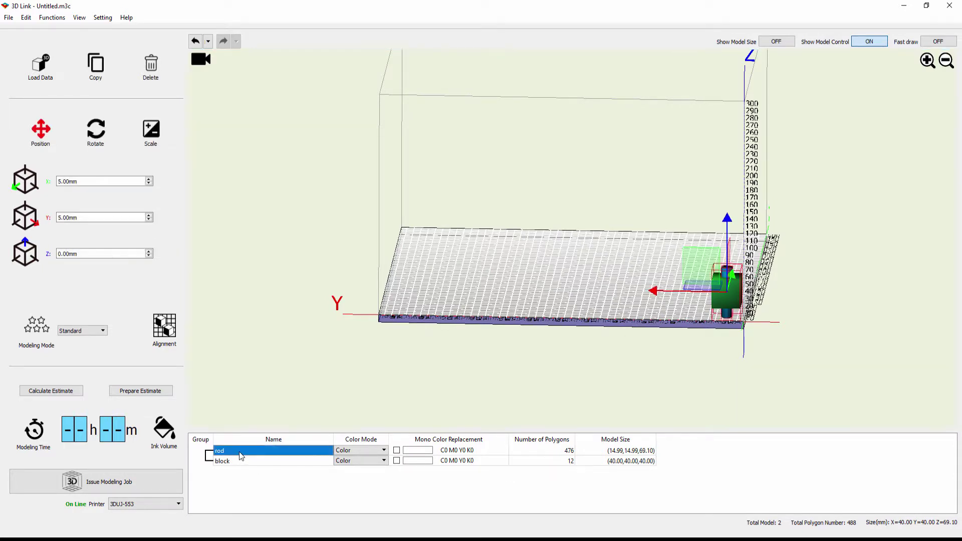
pyautogui.click(396, 451)
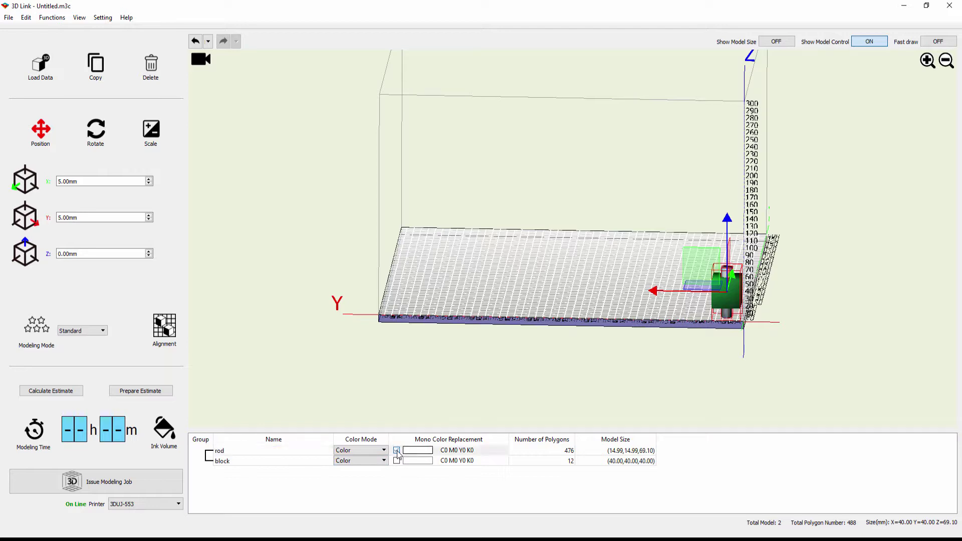
pyautogui.click(423, 454)
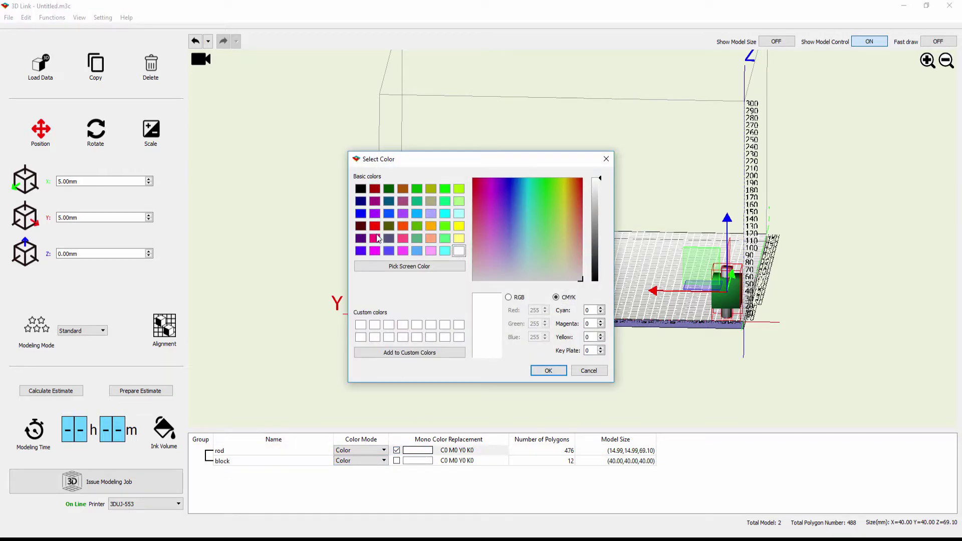
pyautogui.click(376, 229)
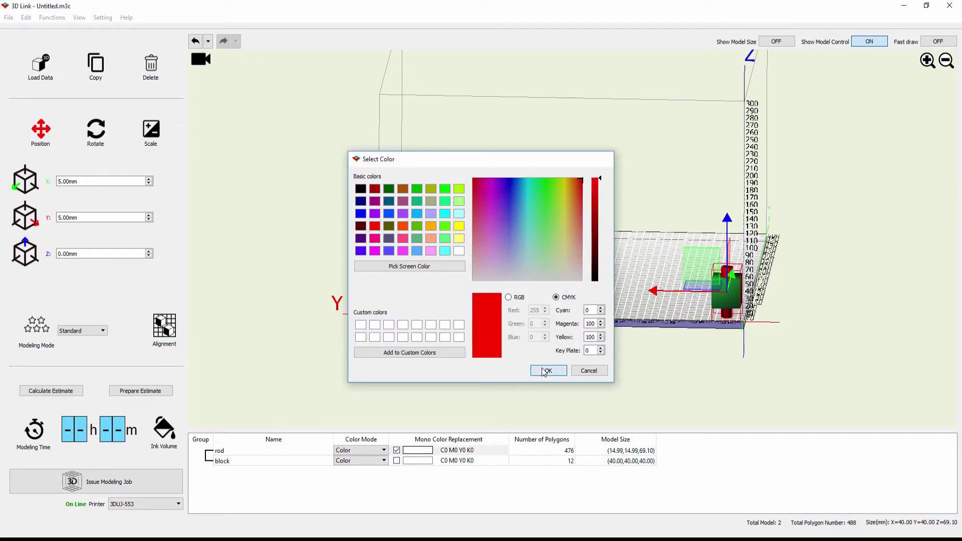
pyautogui.click(546, 370)
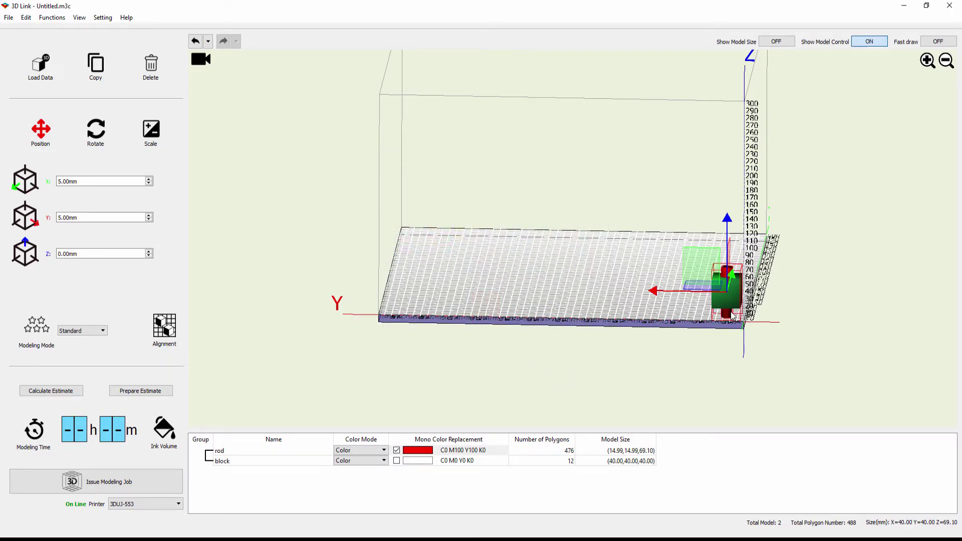
pyautogui.click(386, 464)
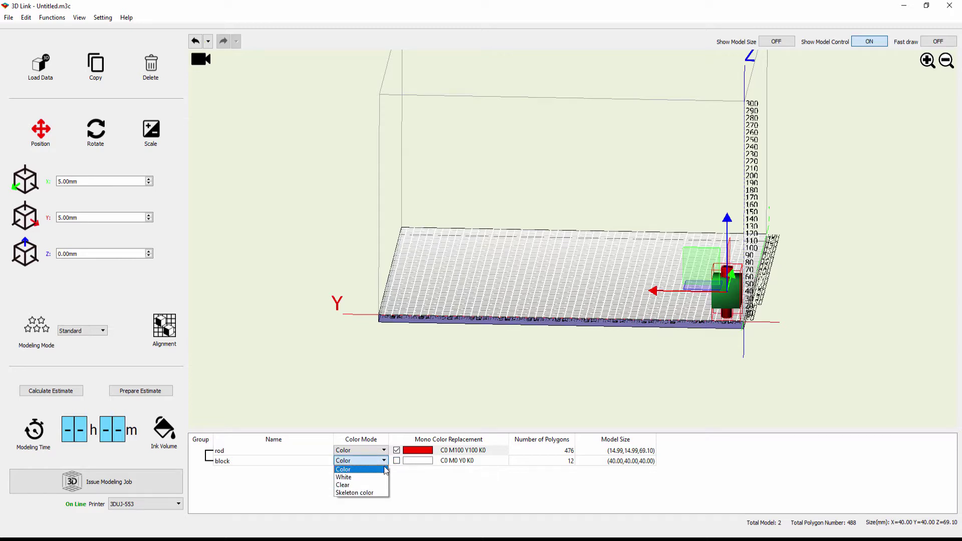
pyautogui.click(378, 485)
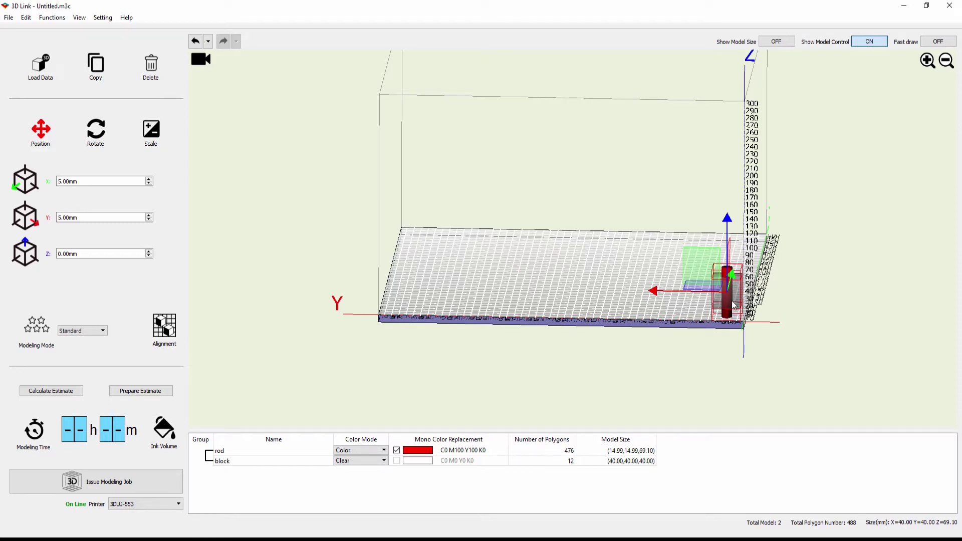
pyautogui.click(383, 461)
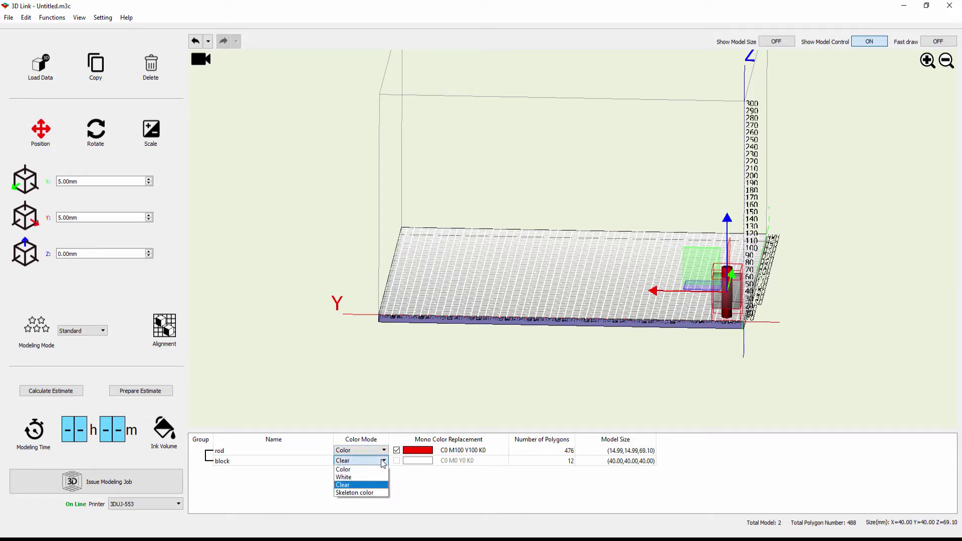
pyautogui.click(380, 469)
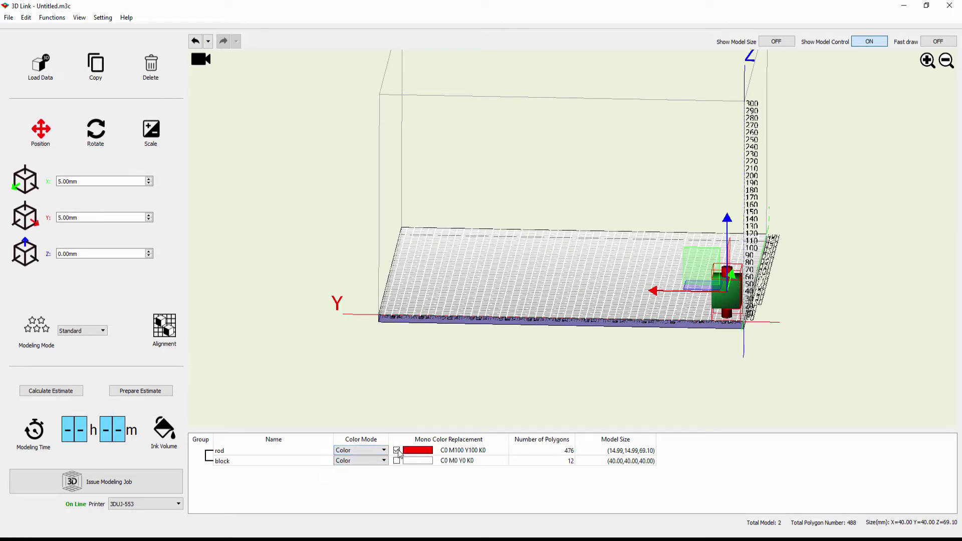
# Try Clear, then set the rod's colour mode to Skeleton color
pyautogui.click(380, 451)
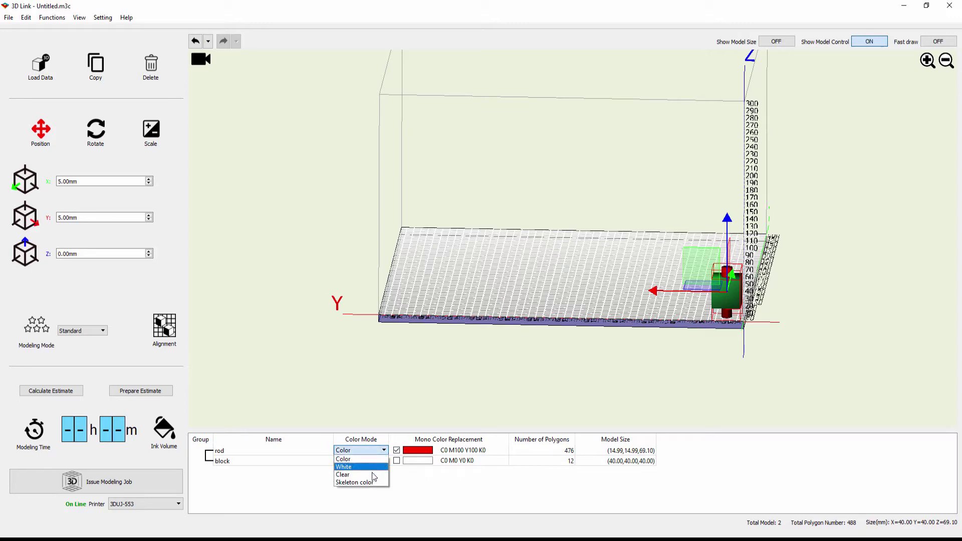
pyautogui.click(373, 474)
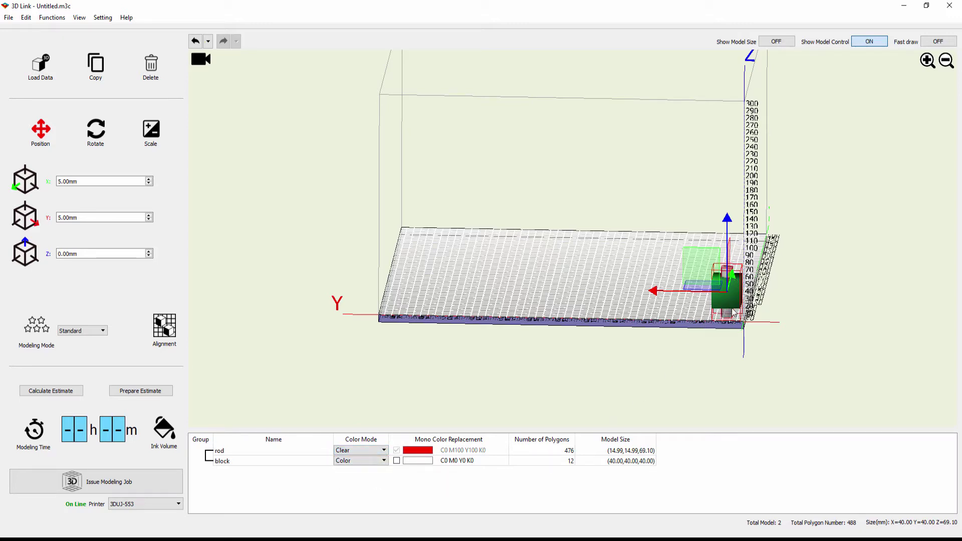
pyautogui.click(385, 451)
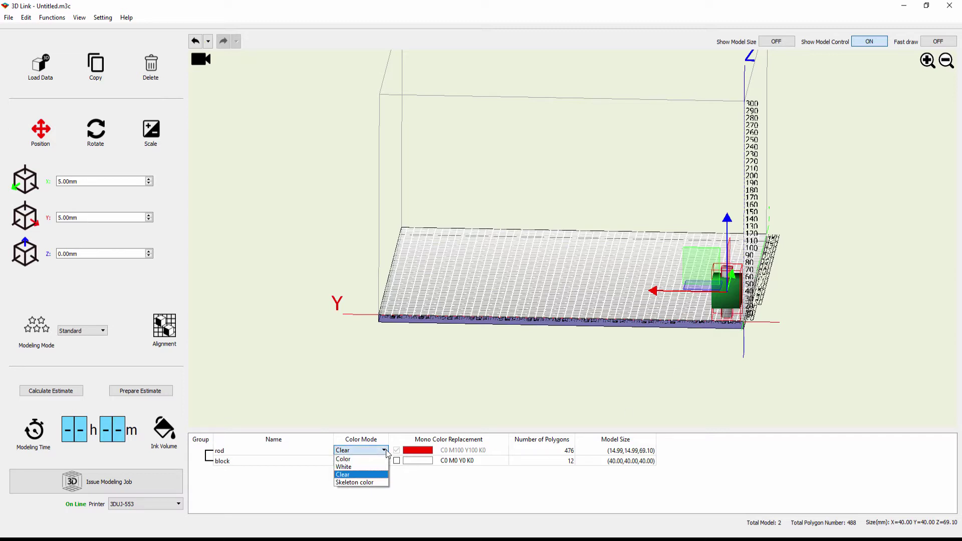
pyautogui.click(378, 482)
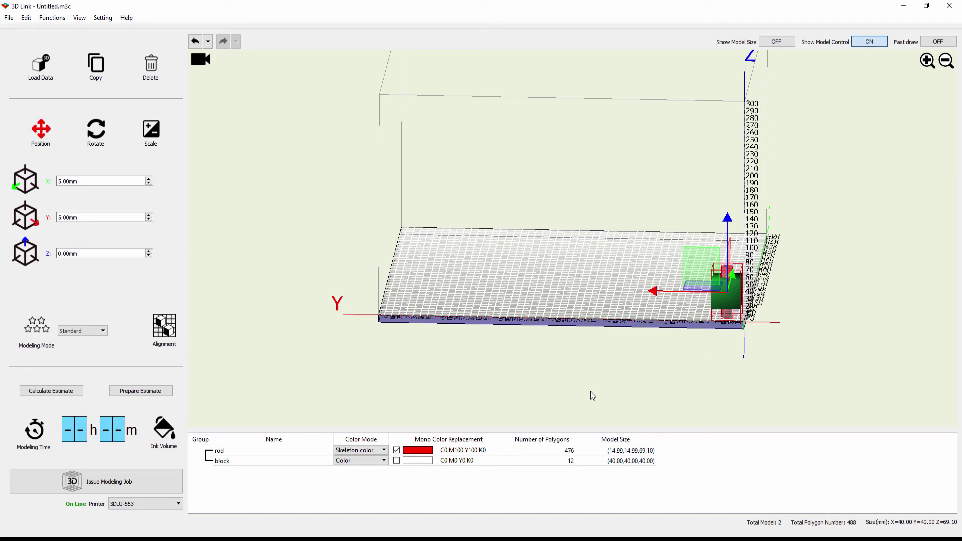
pyautogui.click(742, 356)
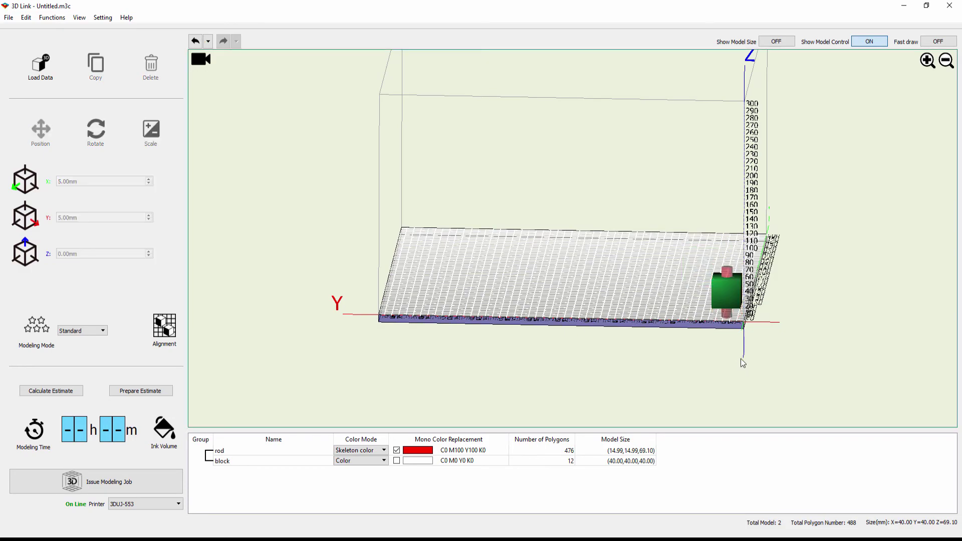
pyautogui.moveTo(762, 310); pyautogui.dragTo(768, 335)
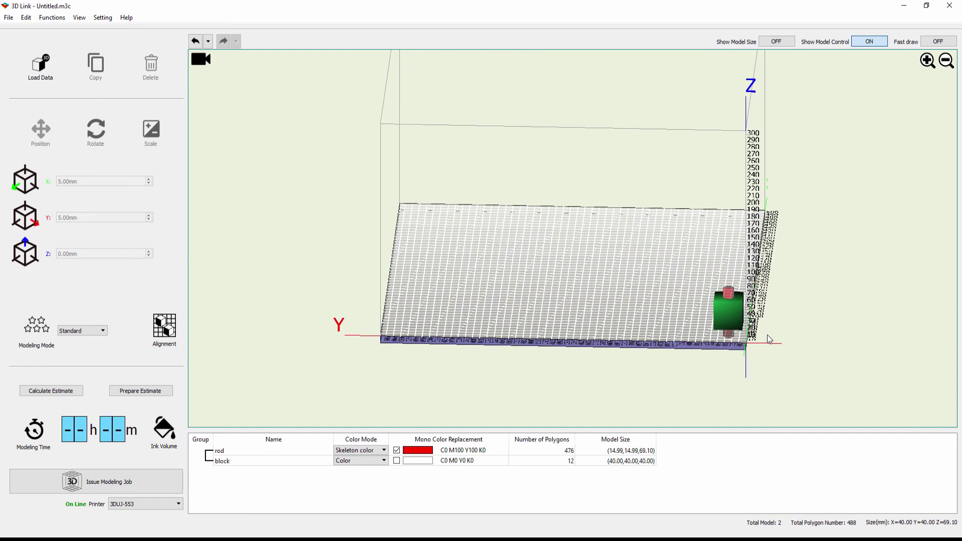